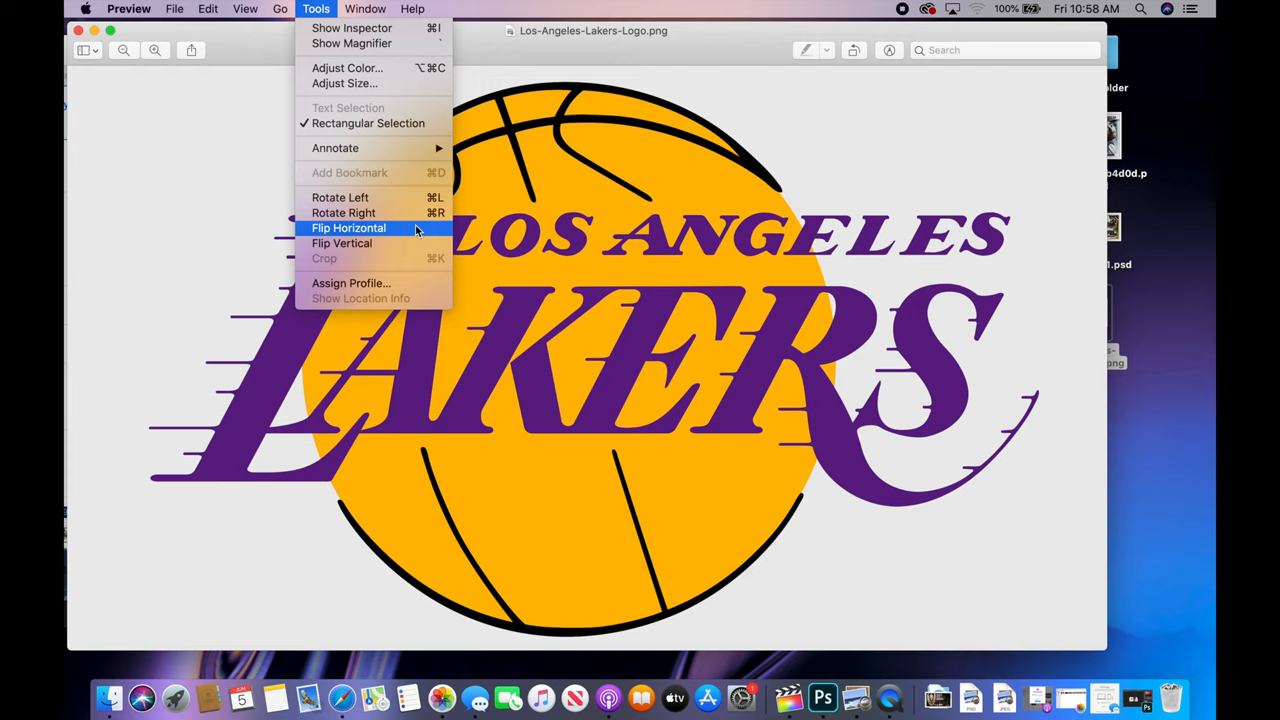
Flip the Lakers logo horizontally so LOS ANGELES LAKERS reads mirrored for heat transfer
click(417, 232)
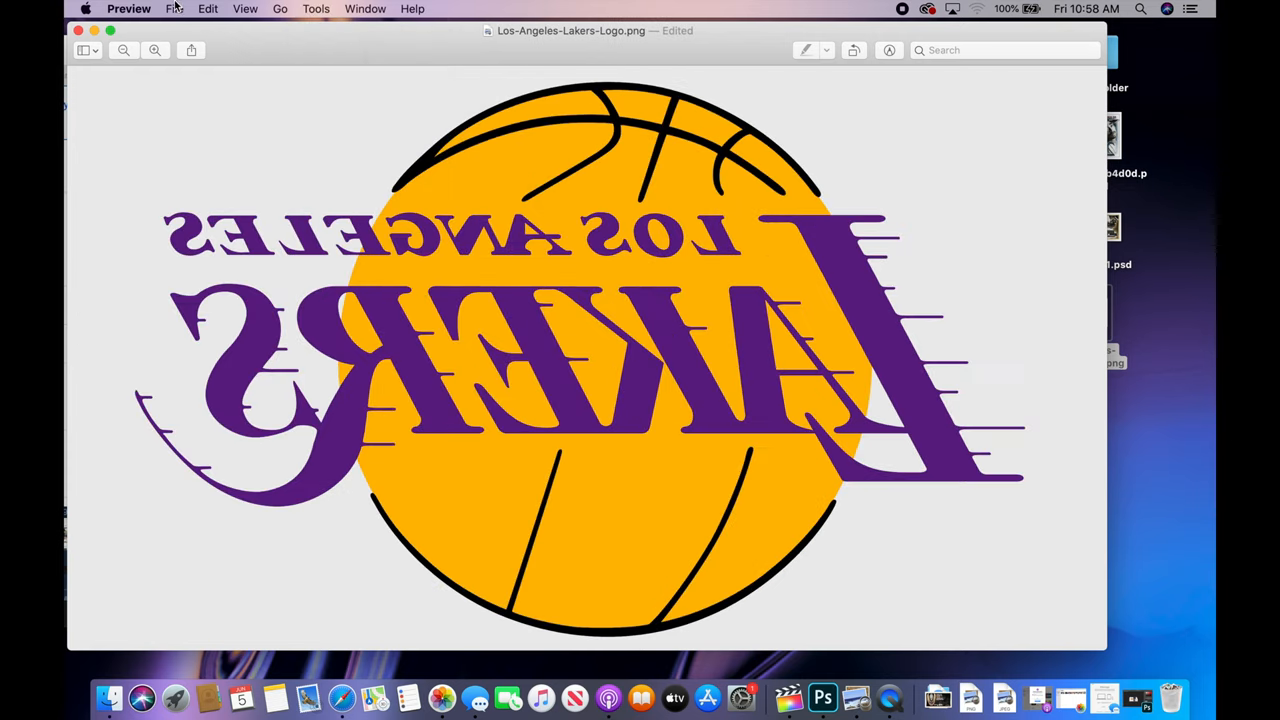